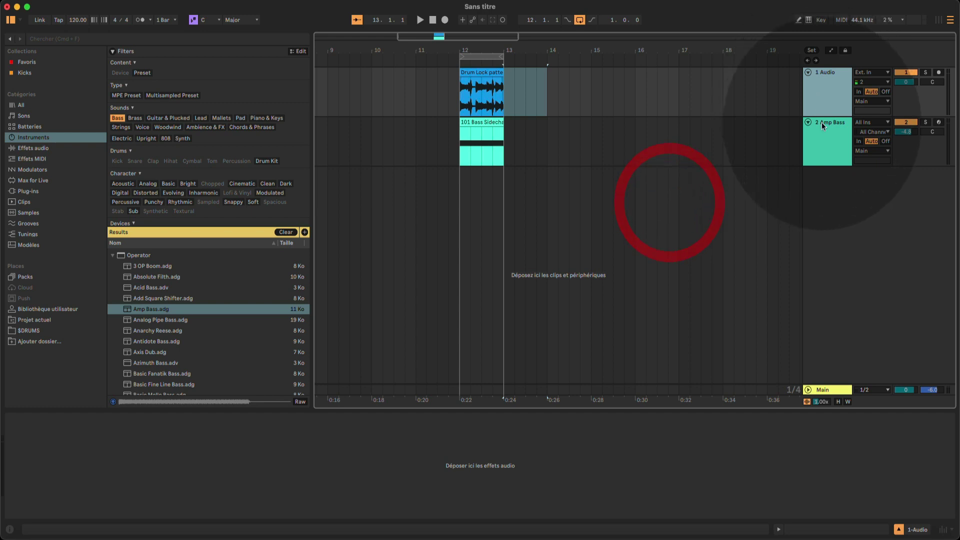
Examine the clips and the device chains of the 1 Audio and 2 Amp Bass tracks.
click(826, 132)
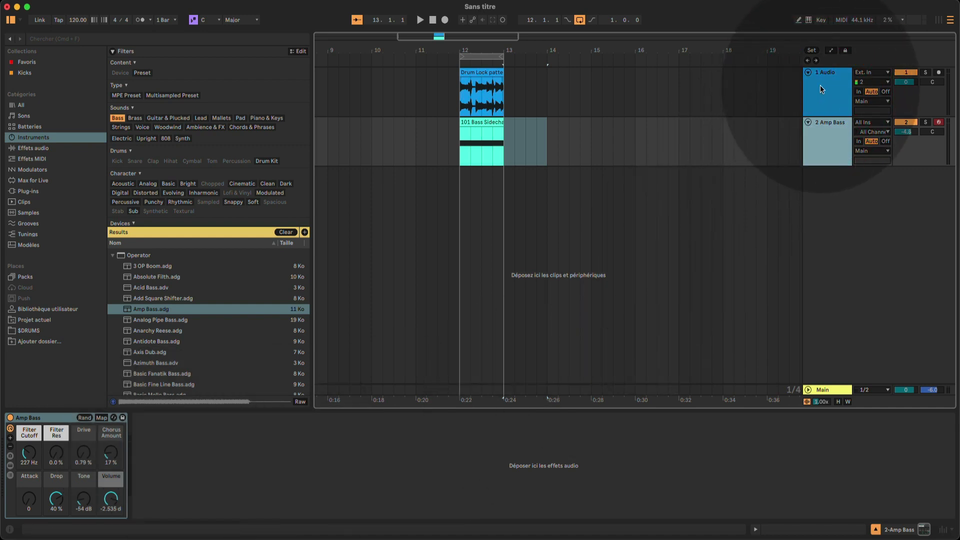
click(820, 86)
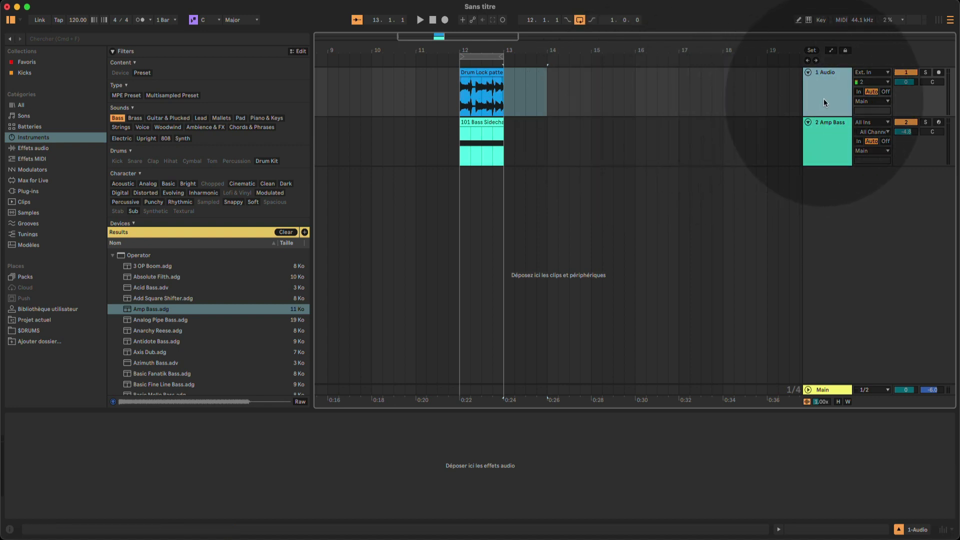
click(471, 86)
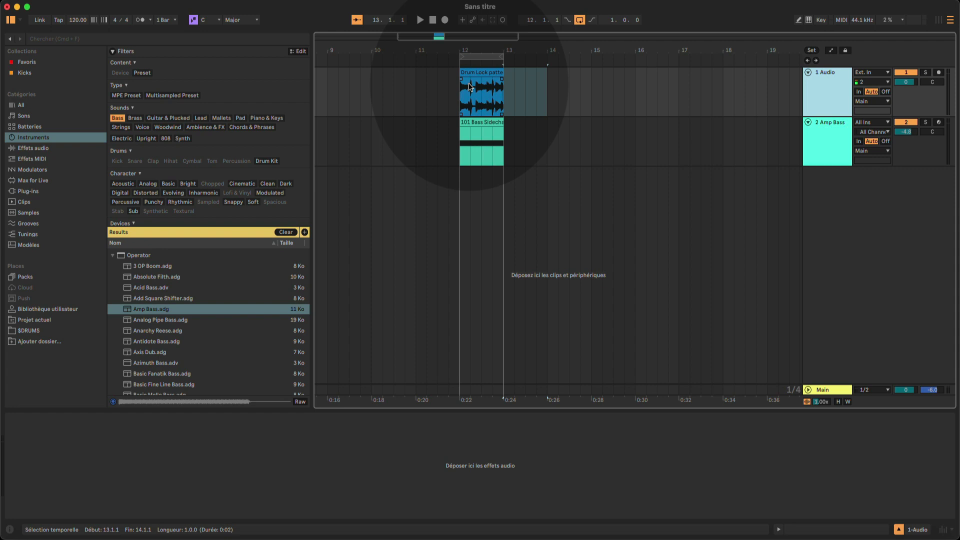
click(477, 73)
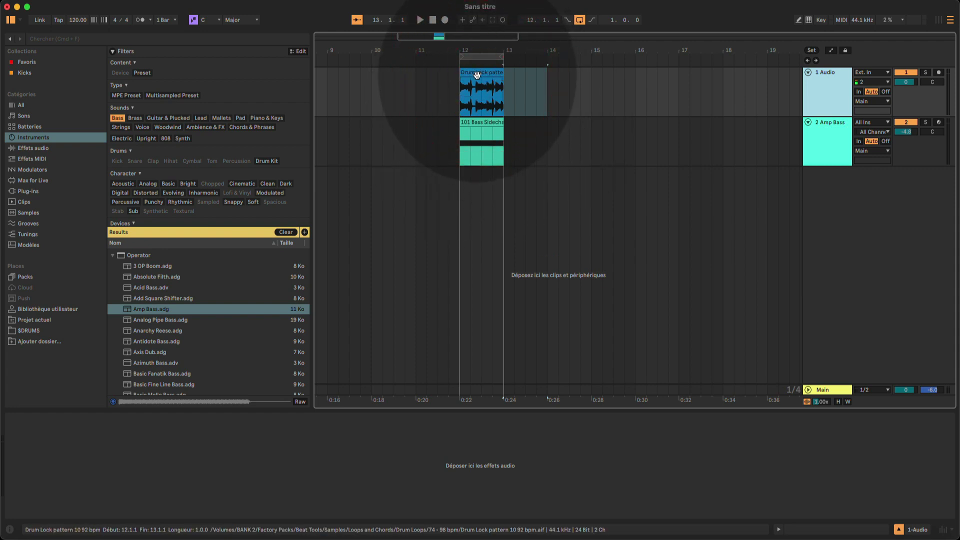
click(477, 75)
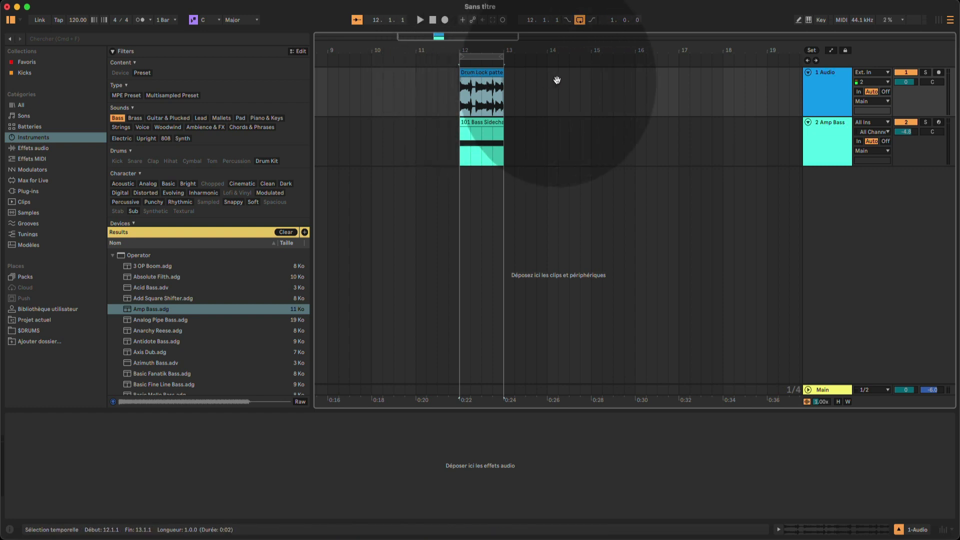
click(827, 96)
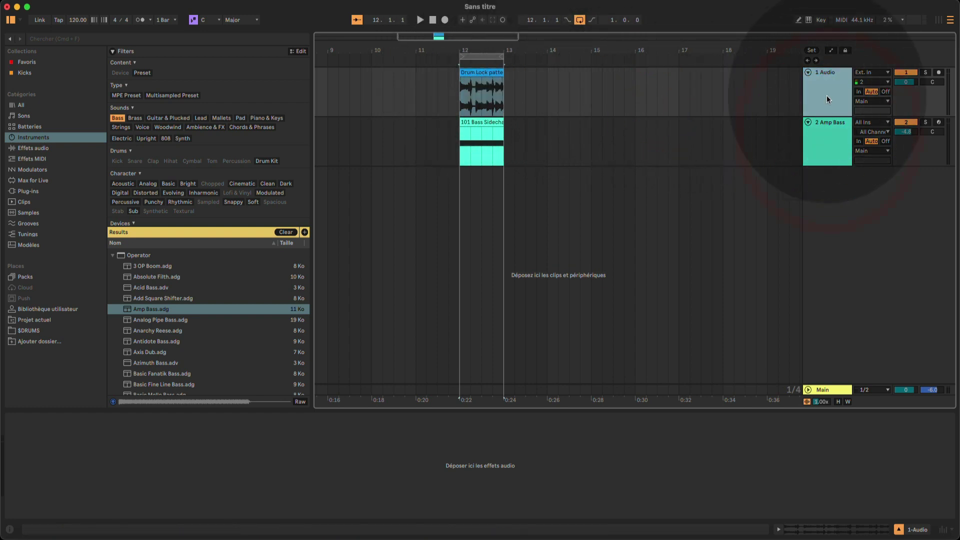
click(829, 129)
click(483, 124)
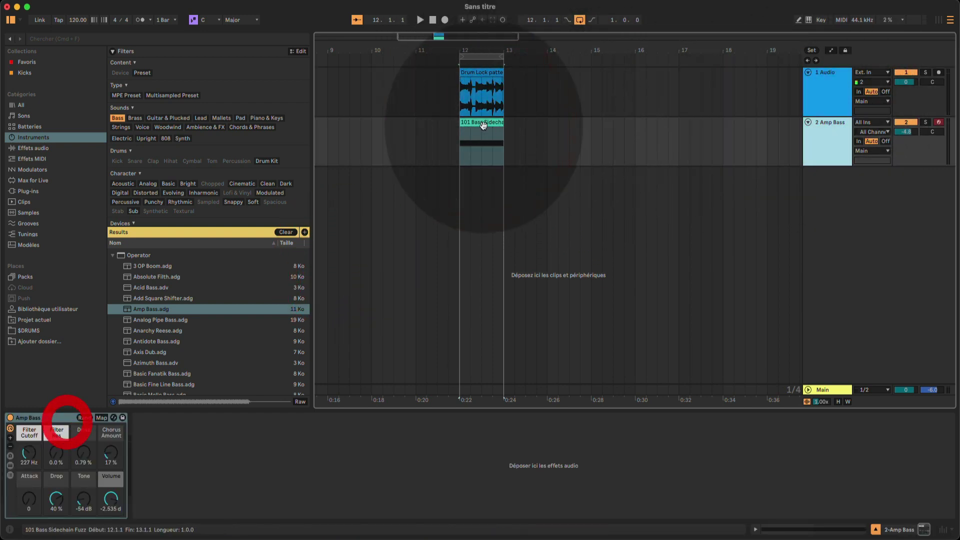
click(57, 419)
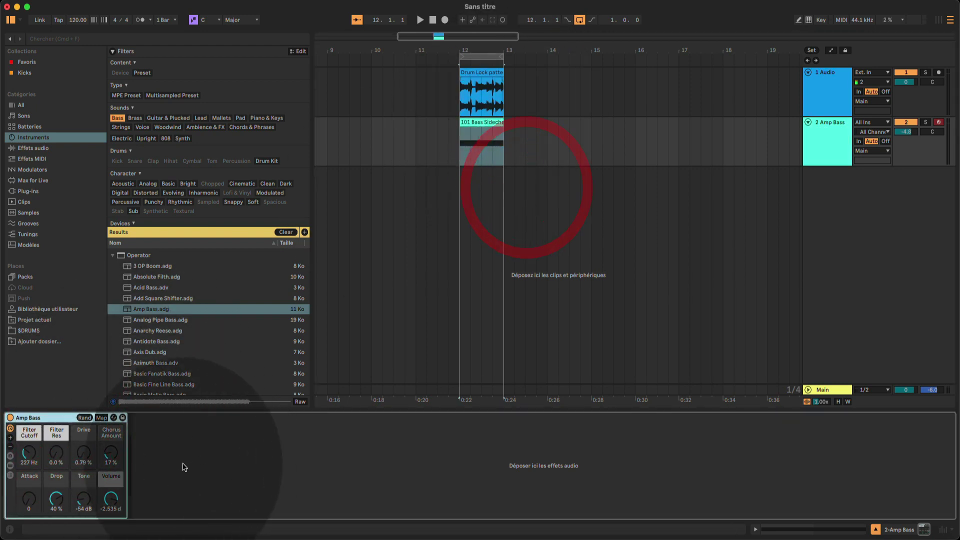
Filter the audio effects by EQ and add EQ Eight to the 1 Audio track.
click(531, 105)
click(57, 148)
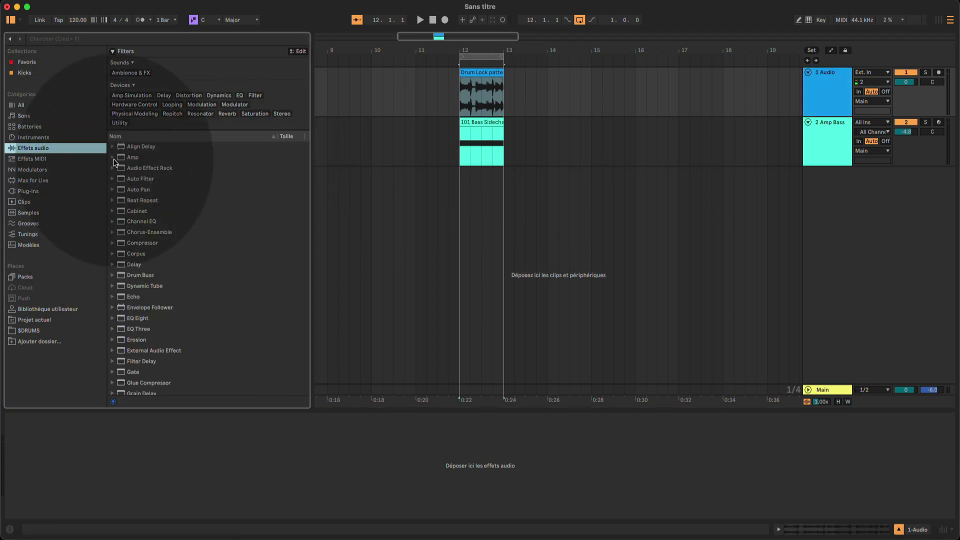
click(239, 95)
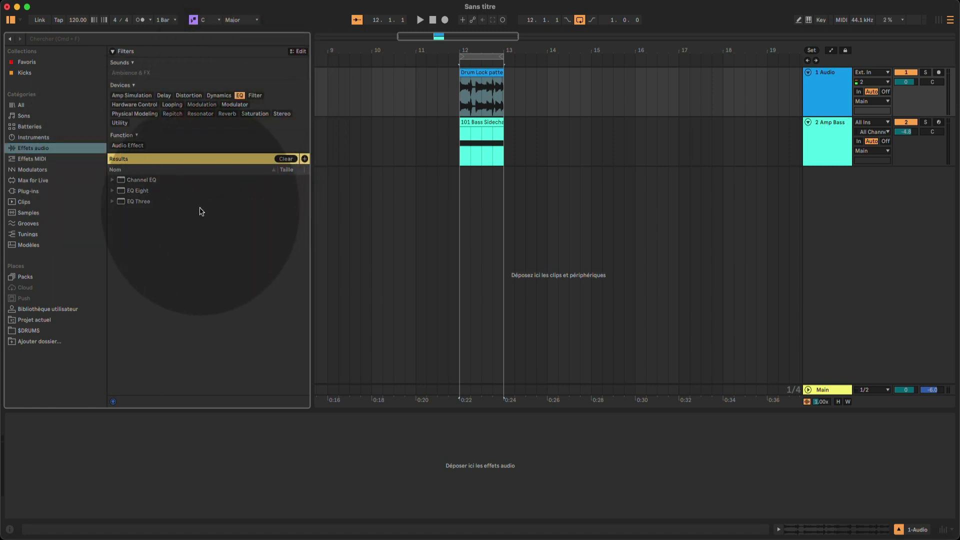
drag(142, 192, 826, 89)
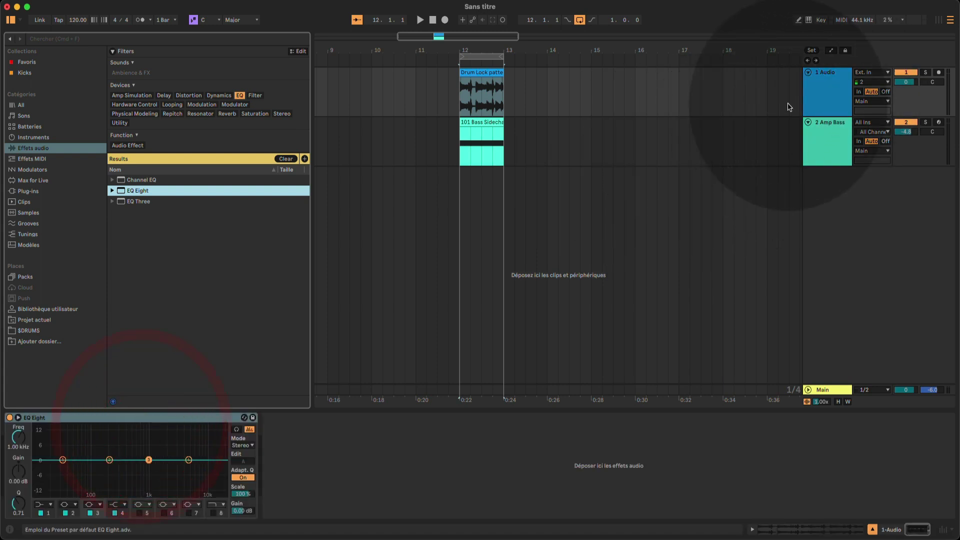
click(98, 469)
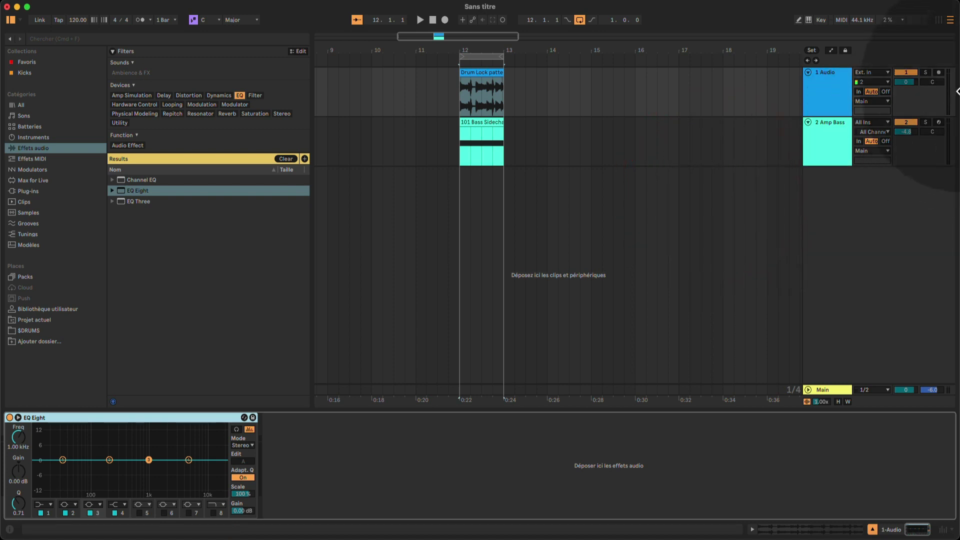
Solo the 1 Audio track, start playback, and lower EQ Eight's band 4 to about -12.3 dB at 1.98 kHz and band 1's low shelf.
click(925, 73)
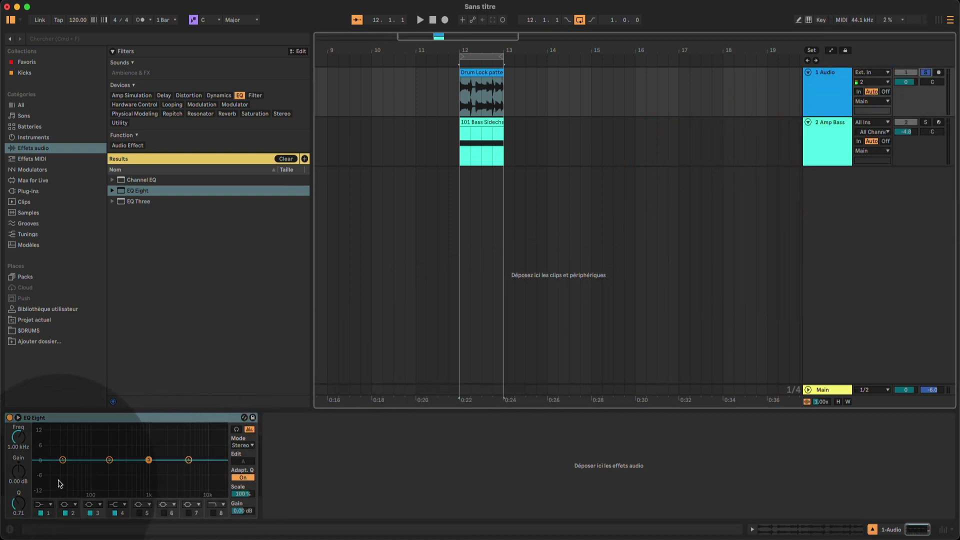
key(space)
drag(189, 461, 165, 489)
drag(63, 460, 41, 480)
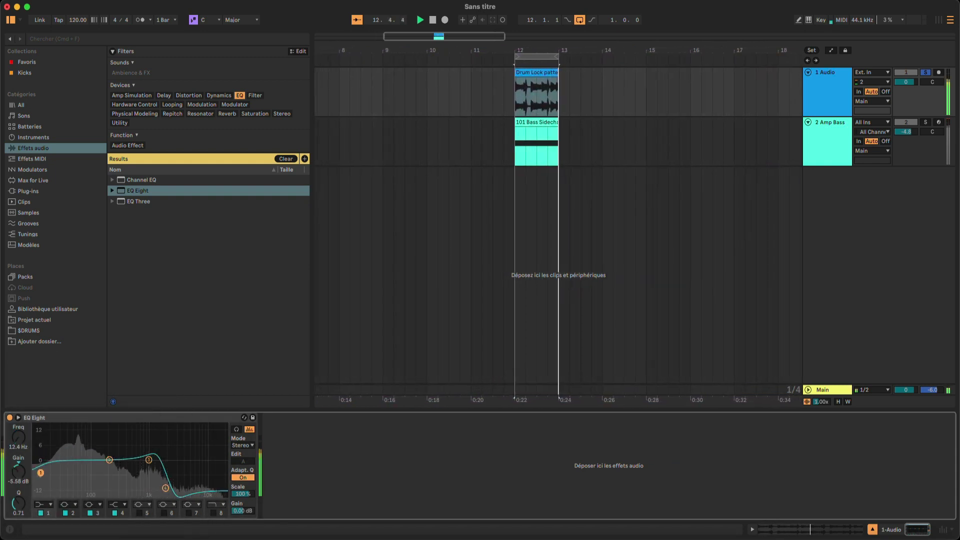
Move EQ band 2 to about 48.4 Hz at 3.10 dB and band 3 to 774 Hz at -0.37 dB, and expand the EQ display.
drag(107, 466, 74, 453)
drag(148, 460, 143, 462)
double_click(111, 464)
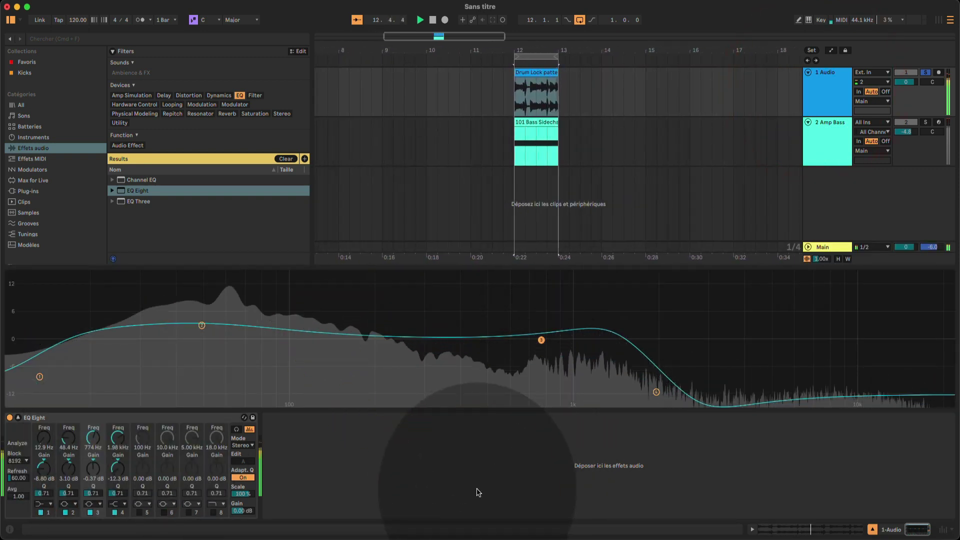
Add a Compressor from the Dynamics effects after EQ Eight on the 1 Audio track, and collapse the expanded EQ display.
click(818, 85)
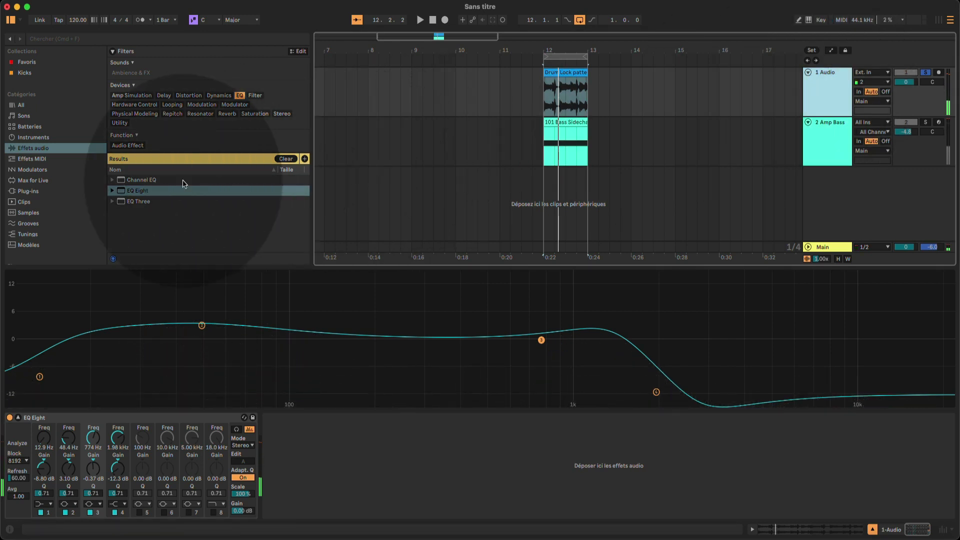
click(239, 95)
click(220, 95)
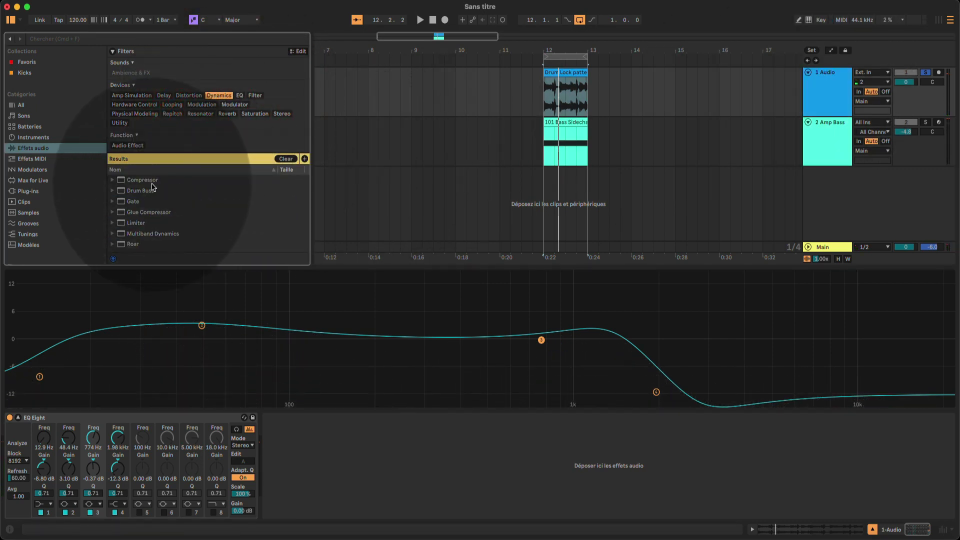
drag(148, 182, 311, 457)
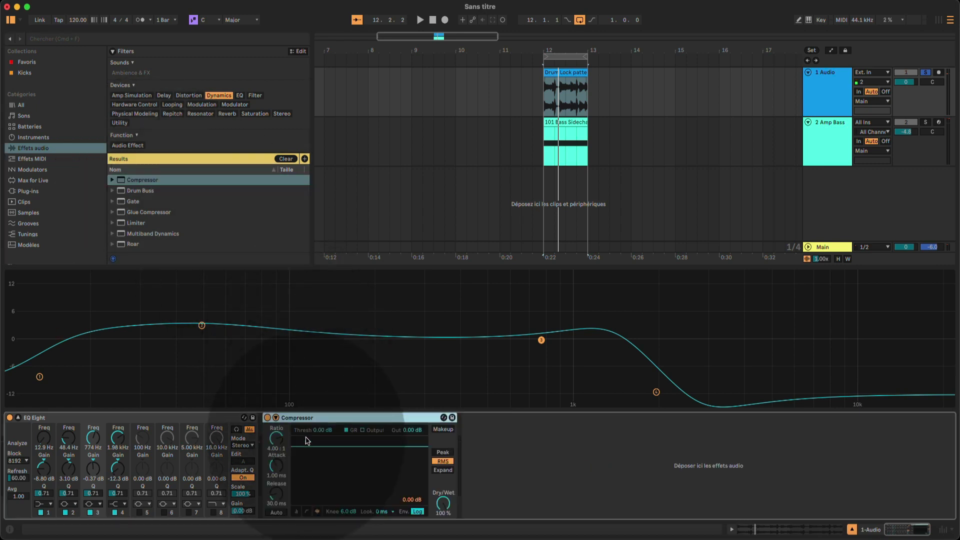
click(17, 418)
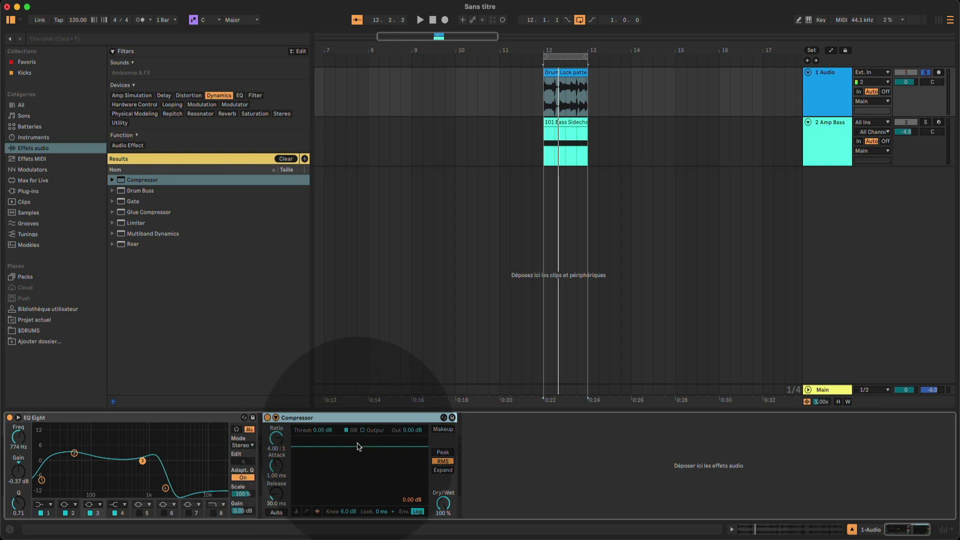
During playback, enable the Compressor's Makeup and Auto release, with threshold -7.44 dB, ratio 3.32:1 and attack 49.0 ms.
key(space)
click(443, 430)
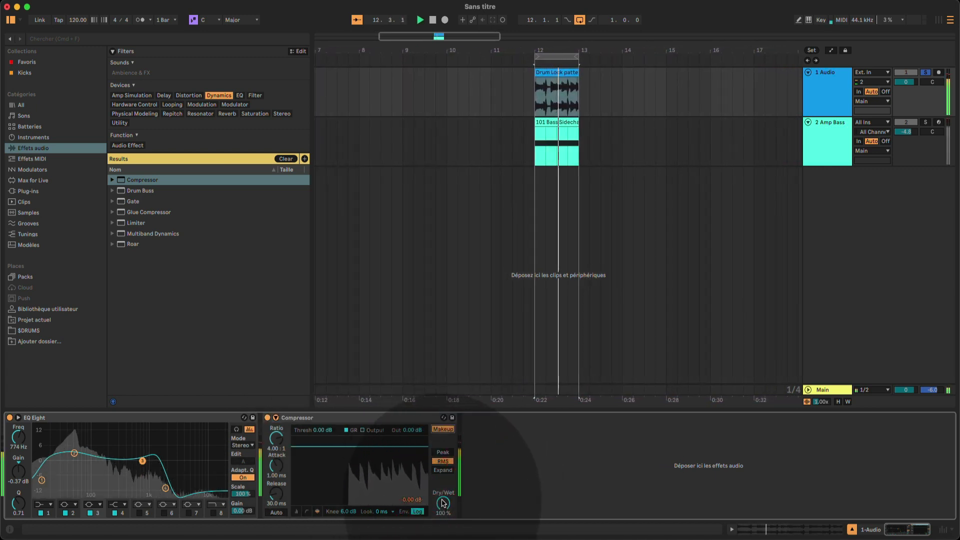
click(304, 430)
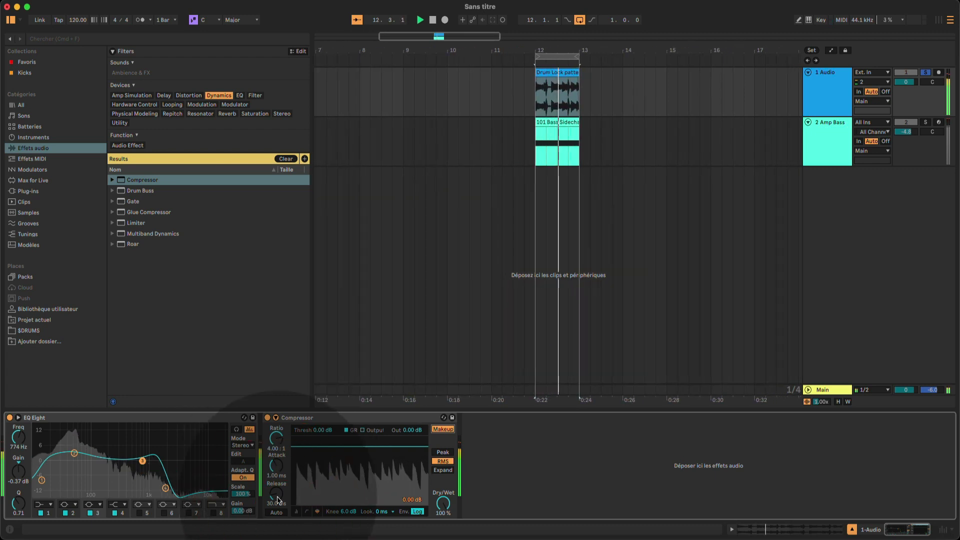
click(277, 513)
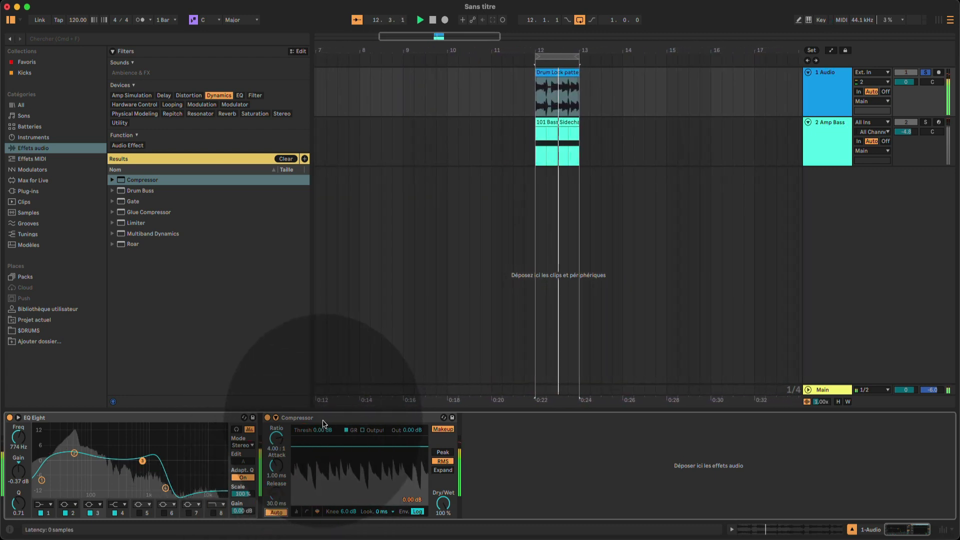
mouse_move(322, 430)
mouse_down()
mouse_move(322, 448)
mouse_move(320, 431)
mouse_up()
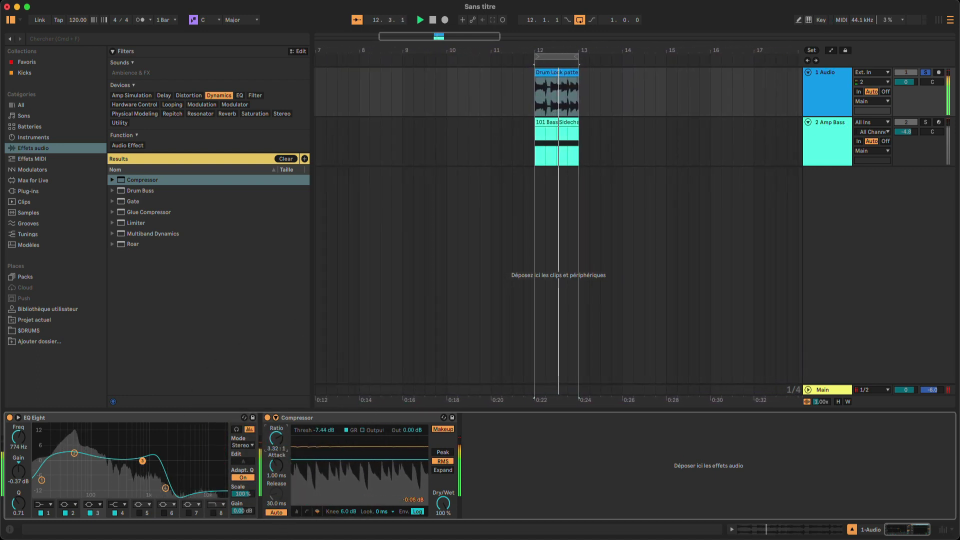
drag(281, 471, 281, 461)
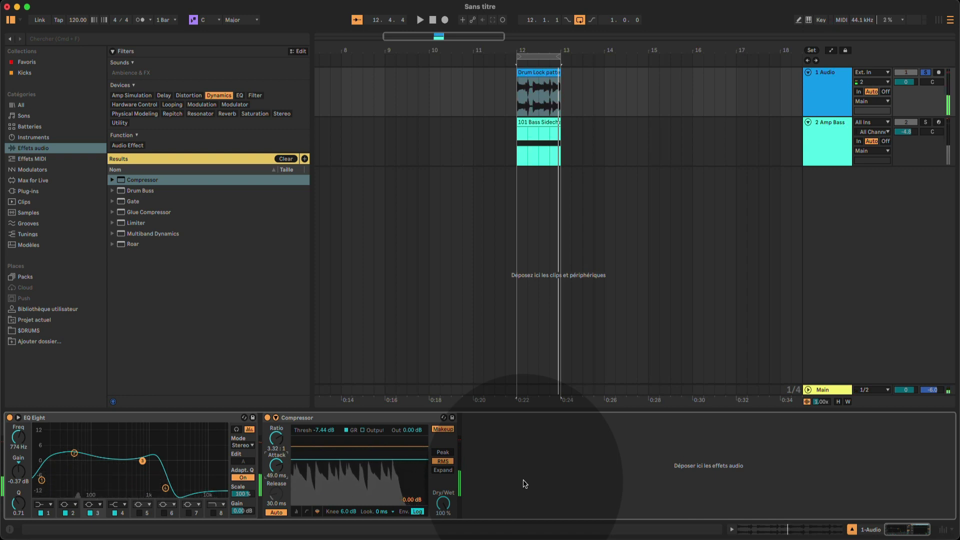
Add the Overdrive preset Distort after the Compressor, setting Drive to 44 % and Tone to 61 %.
click(220, 95)
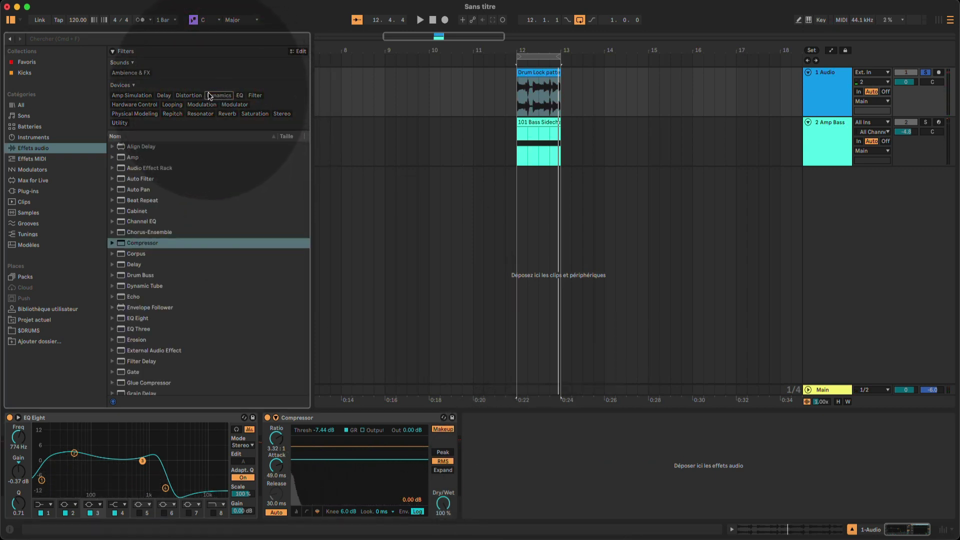
click(201, 96)
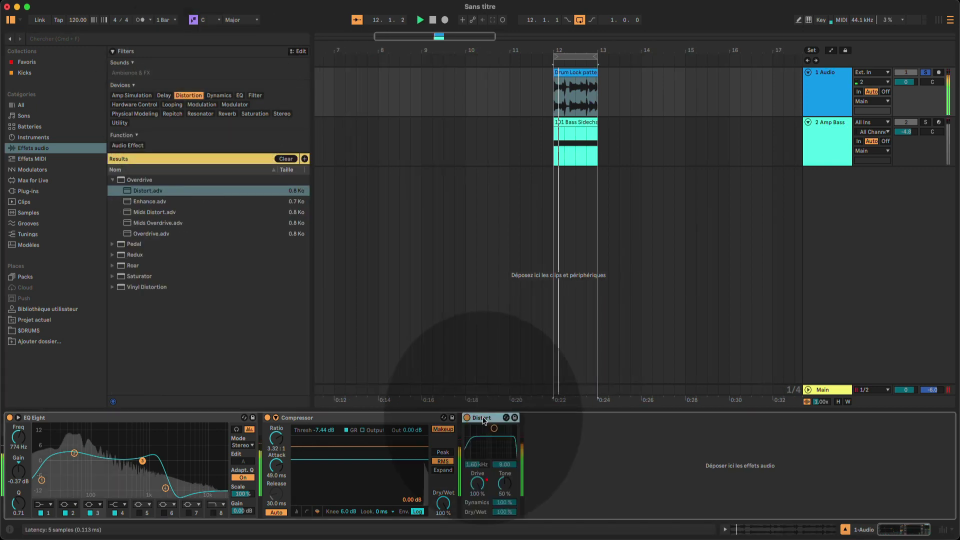
click(493, 459)
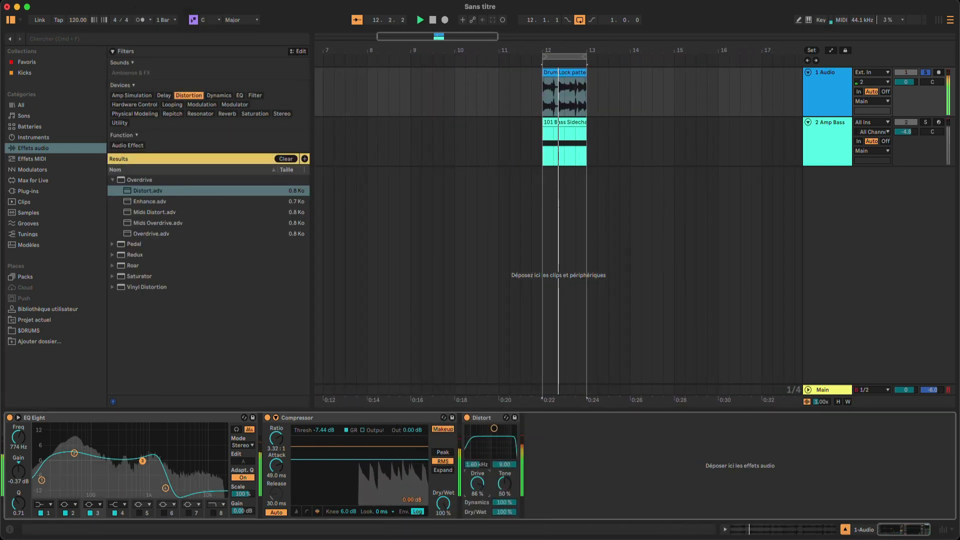
mouse_move(478, 484)
mouse_down()
mouse_move(504, 481)
mouse_move(504, 463)
mouse_move(505, 482)
mouse_move(475, 496)
mouse_up()
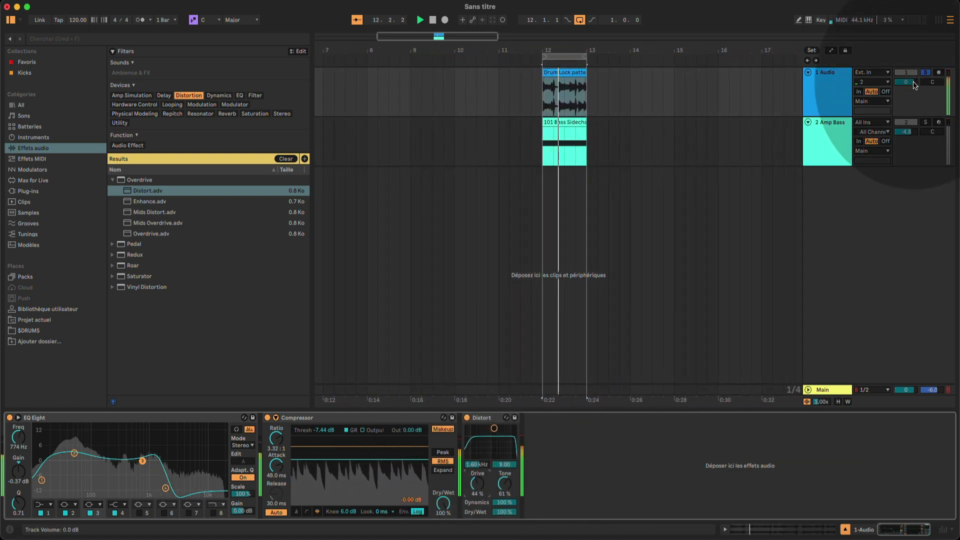
Lower the 1 Audio track's volume to about -8.7 dB and solo the 2 Amp Bass track.
drag(906, 81, 906, 102)
click(827, 132)
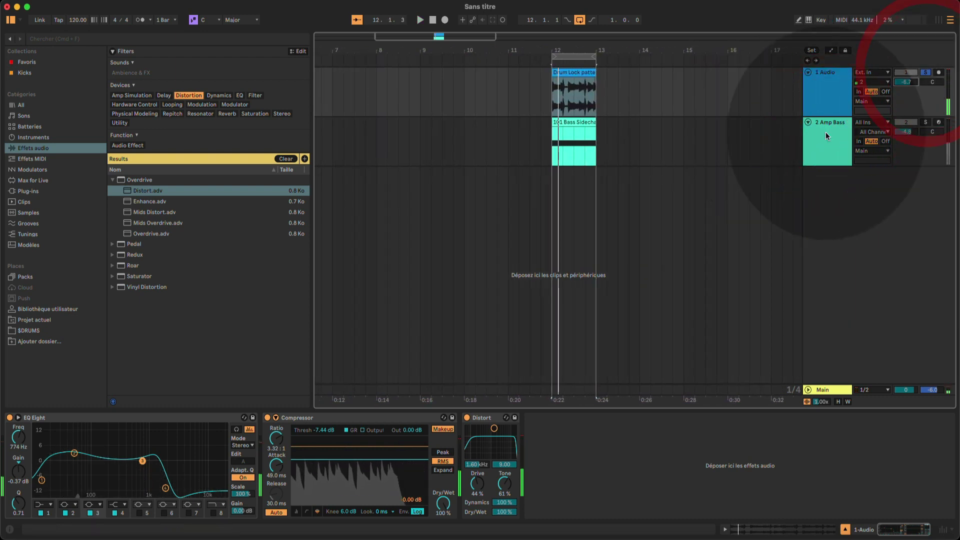
click(926, 122)
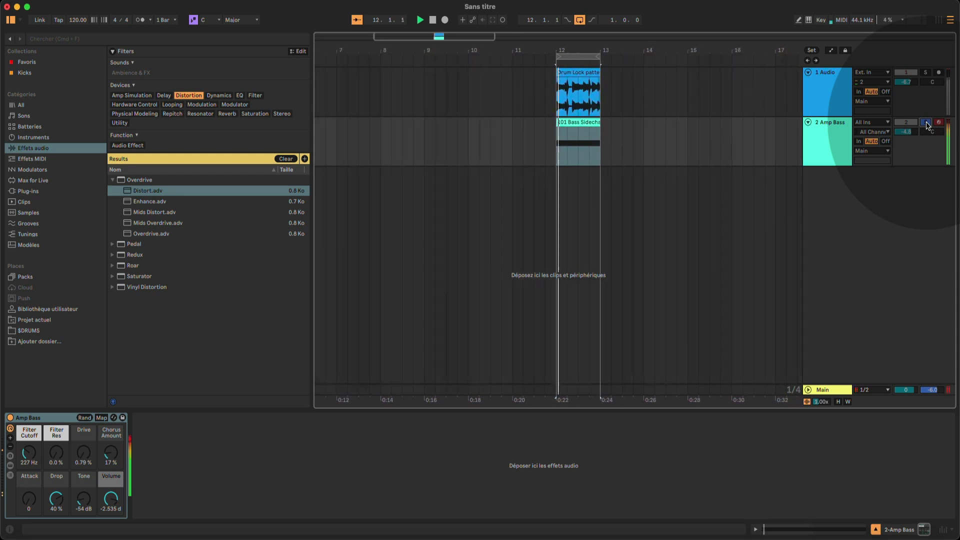
Filter the effects by Modulation and add the Auto Filter preset BP Spreader after the Amp Bass instrument.
click(199, 106)
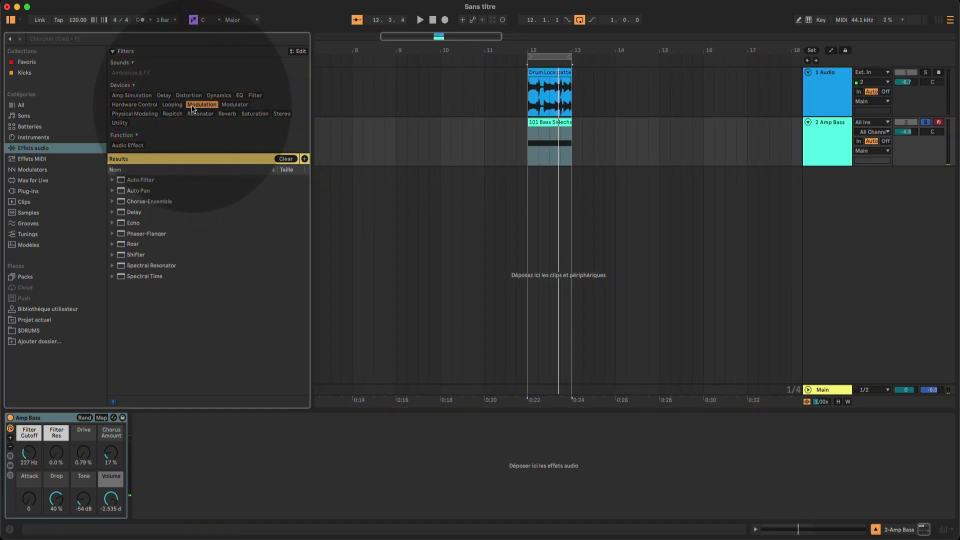
click(115, 181)
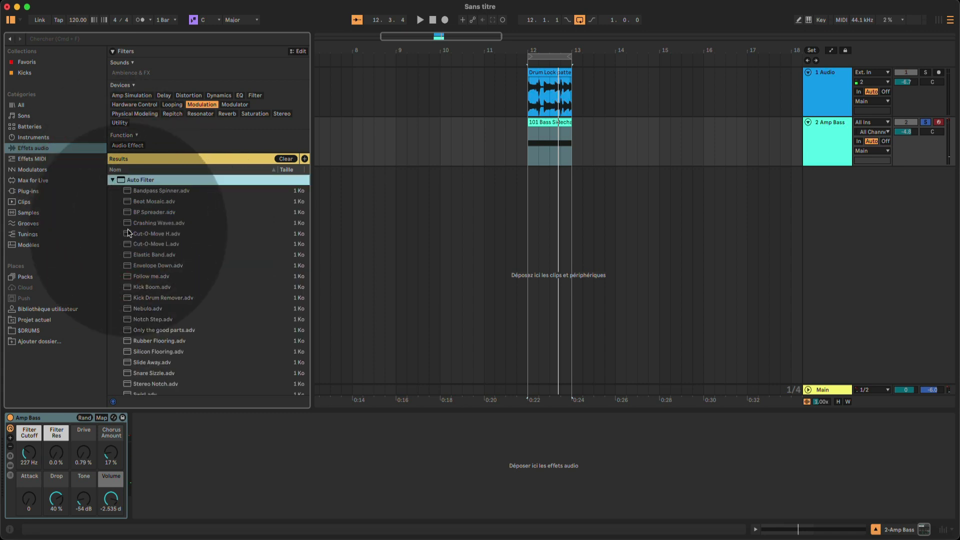
drag(150, 212, 188, 413)
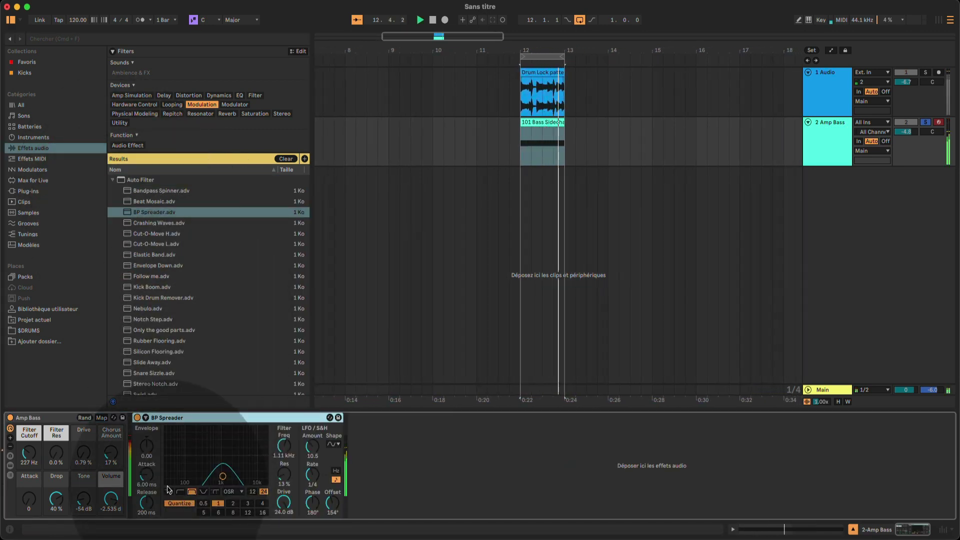
Set BP Spreader's envelope attack to 12.4 ms, release to 162 ms and LFO amount to about 13.1.
click(146, 471)
drag(146, 503, 147, 511)
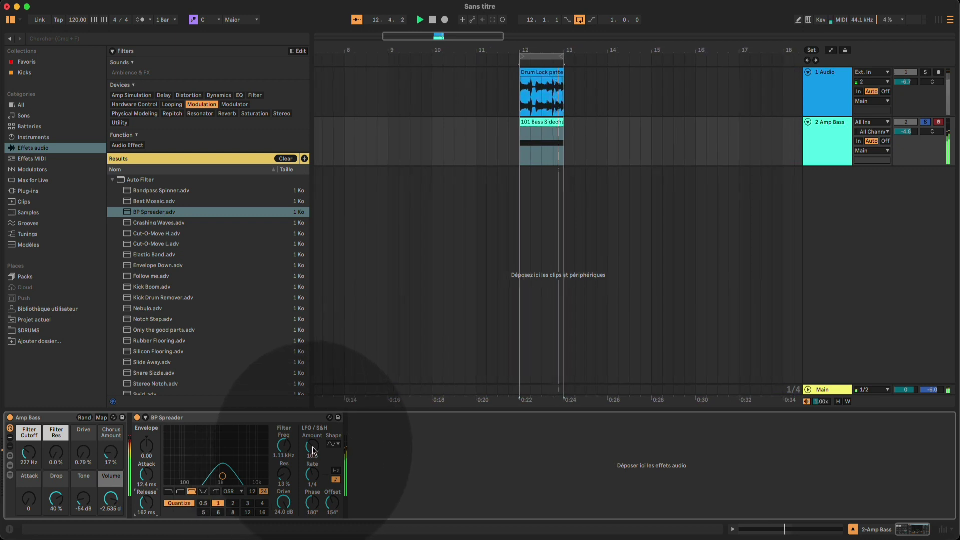
drag(312, 446, 312, 438)
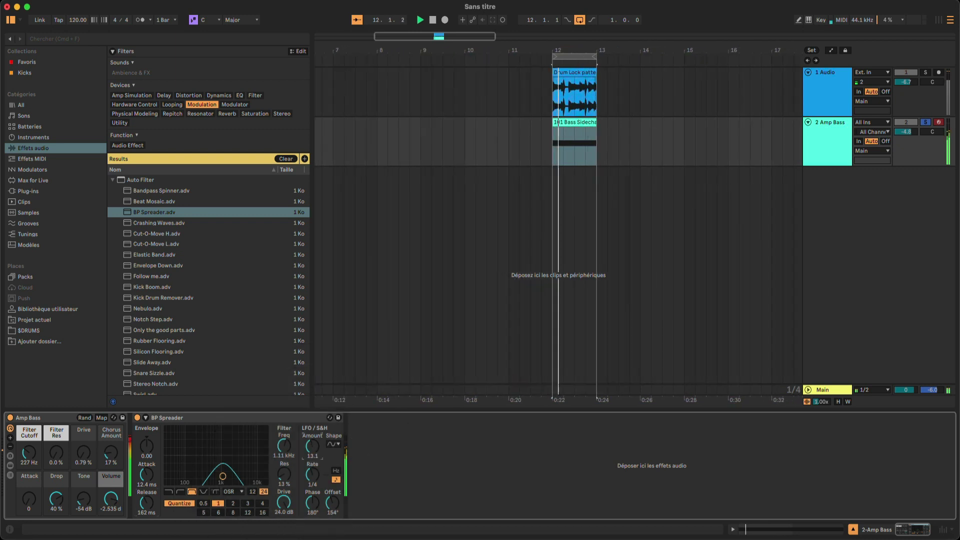
Set BP Spreader's LFO shape to the rising ramp, LFO amount to 20.5, filter frequency to about 786 Hz and resonance to 23 %.
click(335, 444)
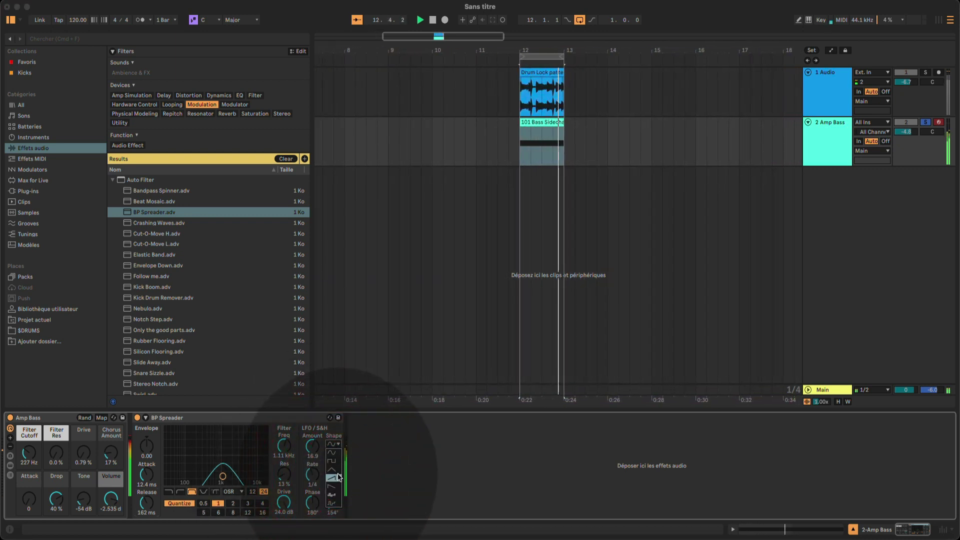
click(338, 477)
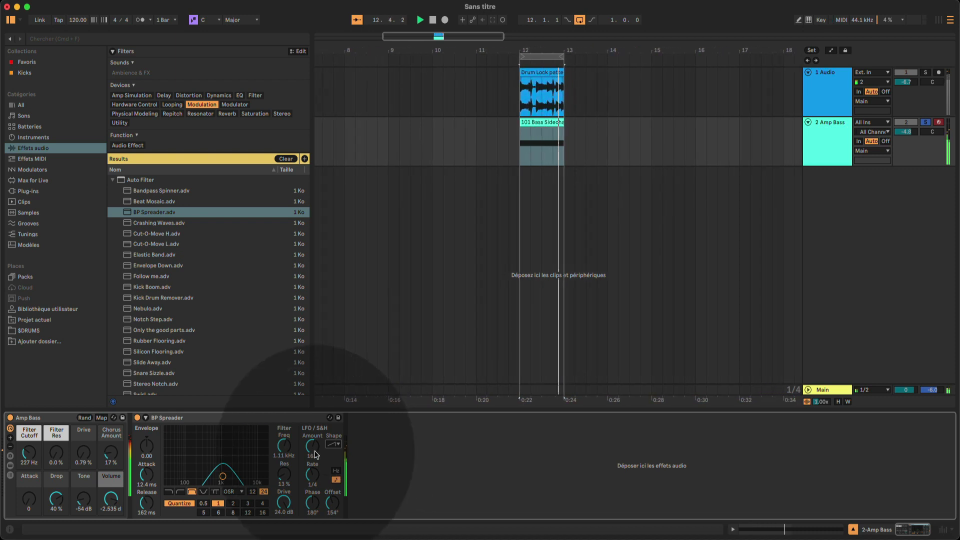
drag(314, 449, 315, 436)
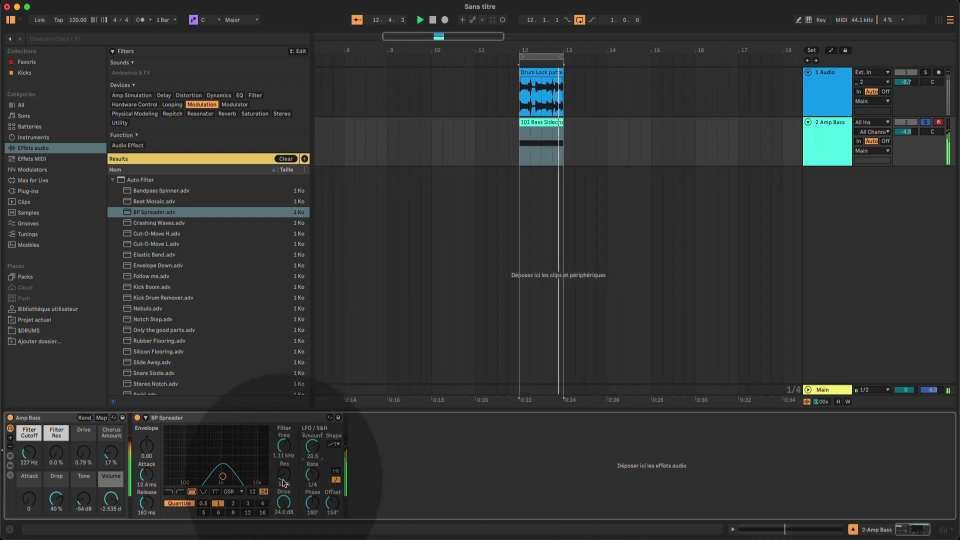
mouse_move(228, 476)
mouse_down()
mouse_move(227, 468)
mouse_move(231, 481)
mouse_move(217, 474)
mouse_up()
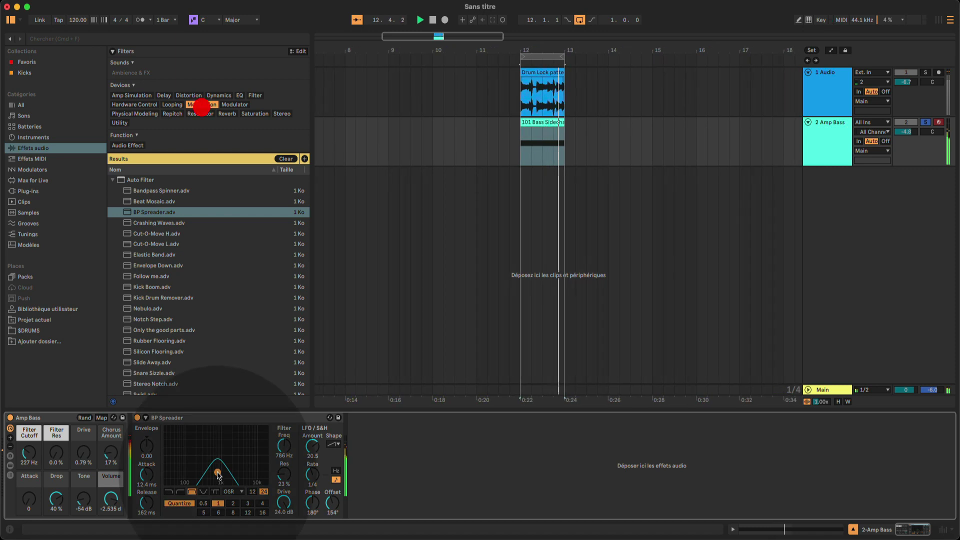
Filter the effects by Reverb and add the preset 808 Warm Conga after BP Spreader, setting Dry/Wet to 54 % and Reflect to 2.4 dB.
key(space)
click(203, 105)
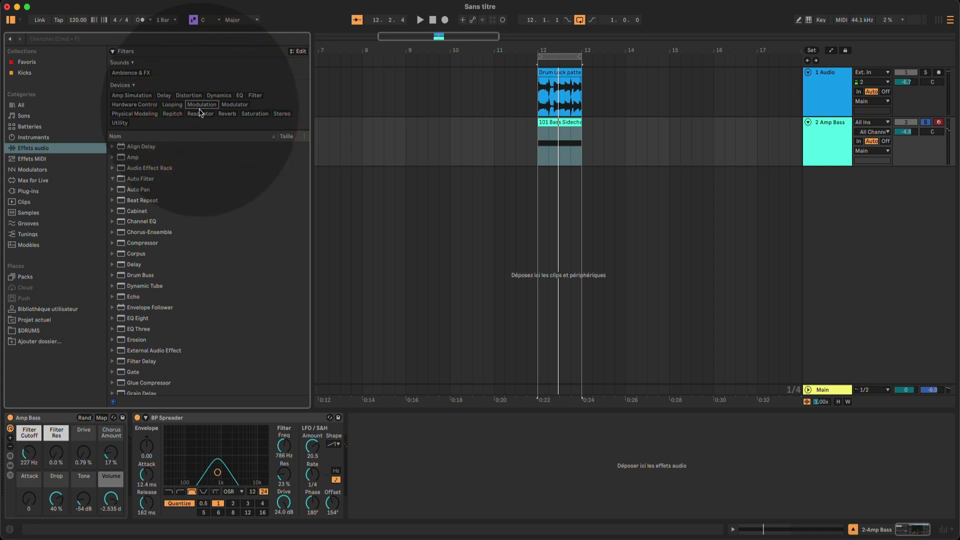
click(228, 113)
drag(160, 244, 395, 420)
key(space)
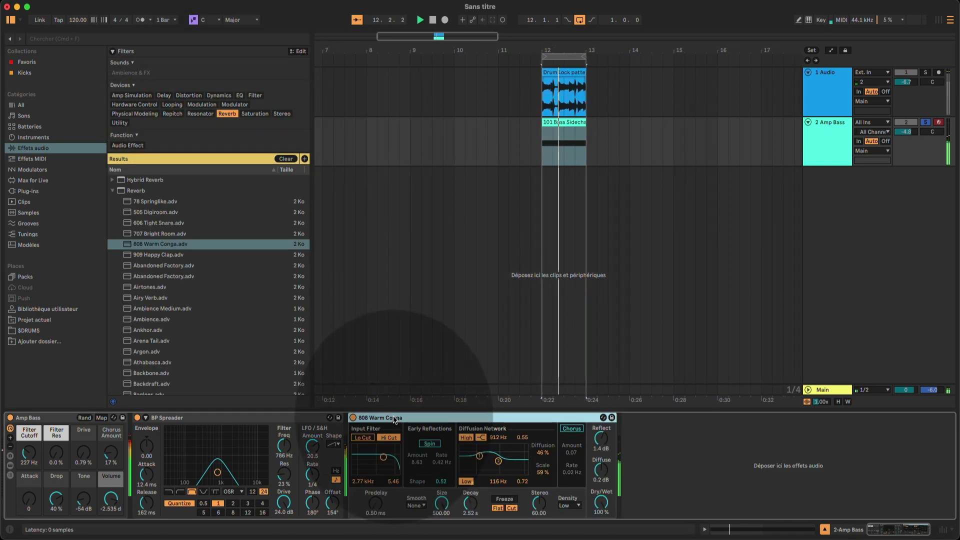
drag(601, 501, 602, 507)
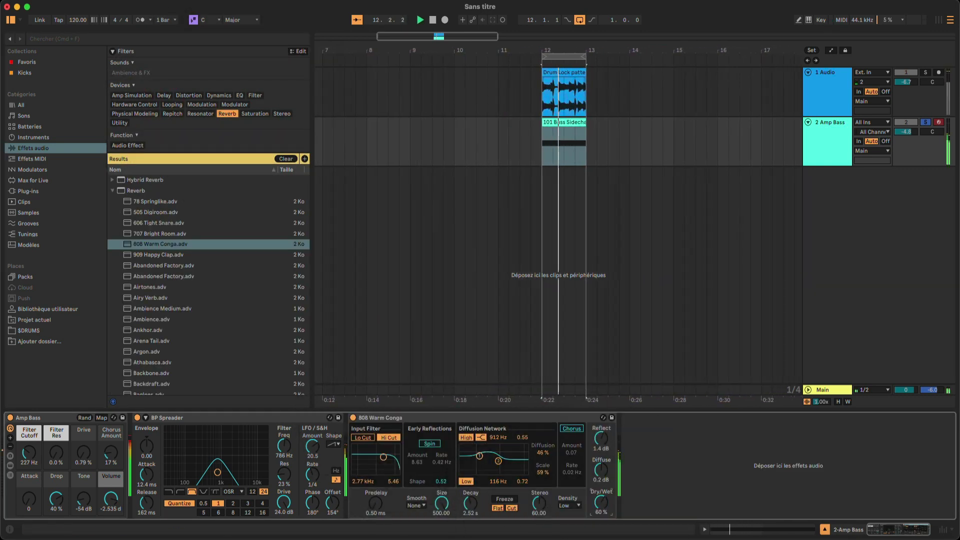
drag(601, 441, 601, 436)
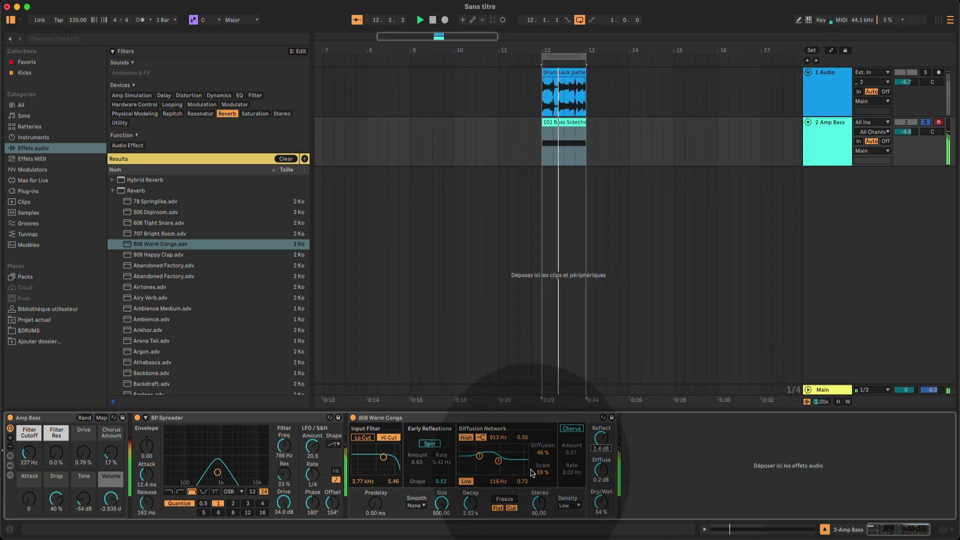
Set 808 Warm Conga's Predelay to 1.89 ms, Size to 74.84 and Smooth to Slow.
click(376, 503)
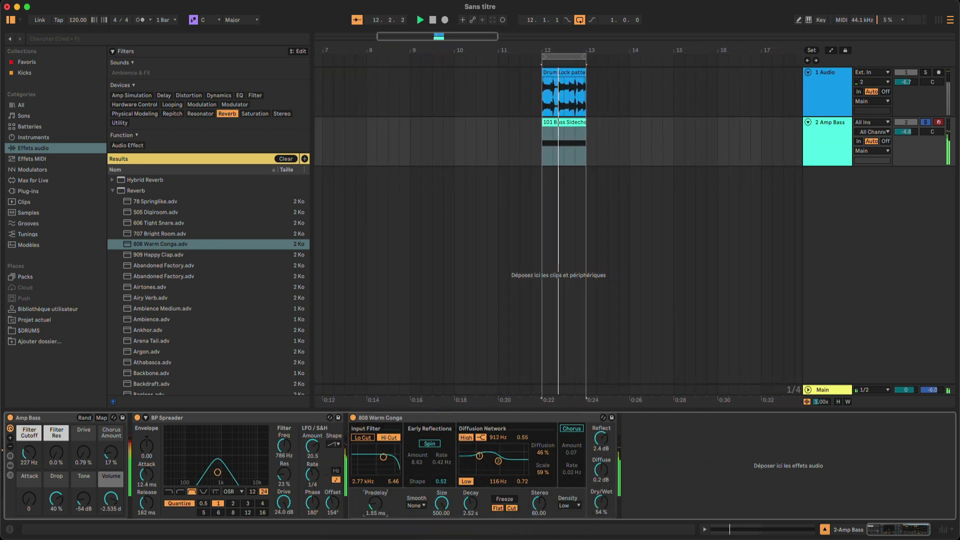
drag(376, 503, 375, 499)
click(441, 503)
drag(442, 502, 442, 516)
click(416, 505)
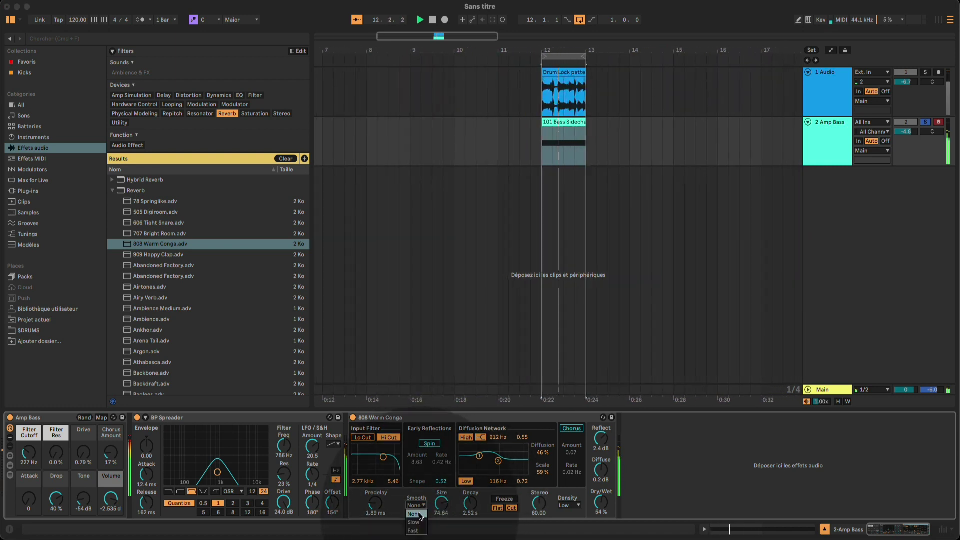
click(422, 522)
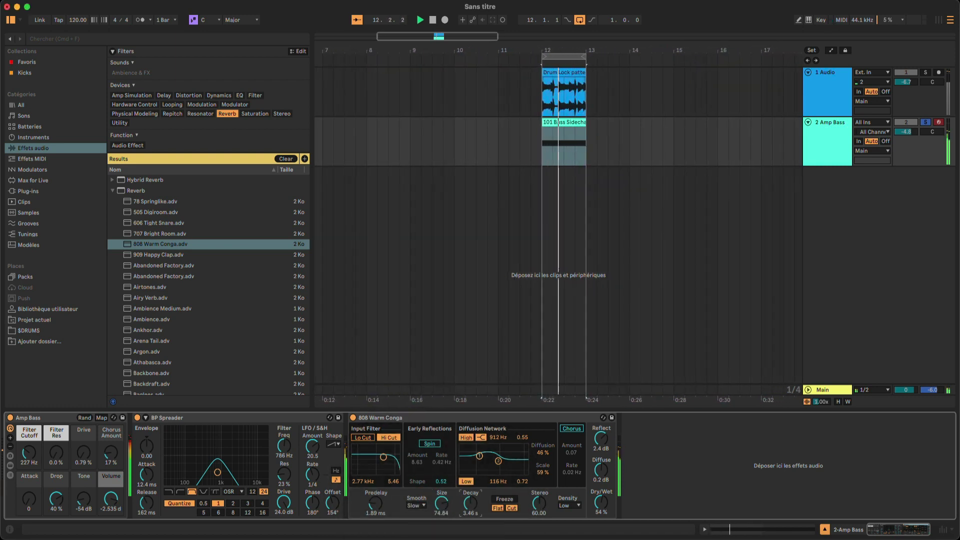
Set the reverb's Decay to 5.45 s, Stereo to 34.69 and Density to High.
drag(474, 513, 477, 509)
drag(539, 503, 539, 509)
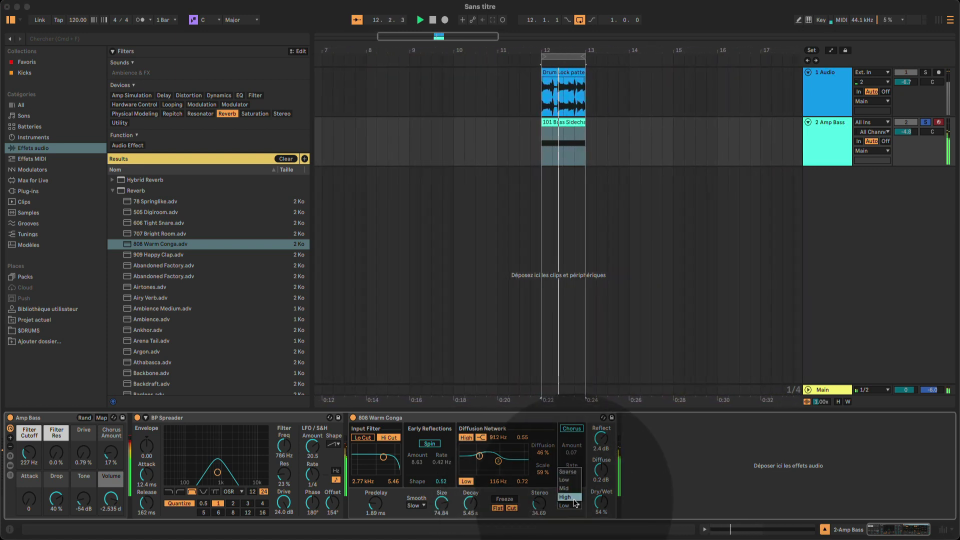
click(575, 499)
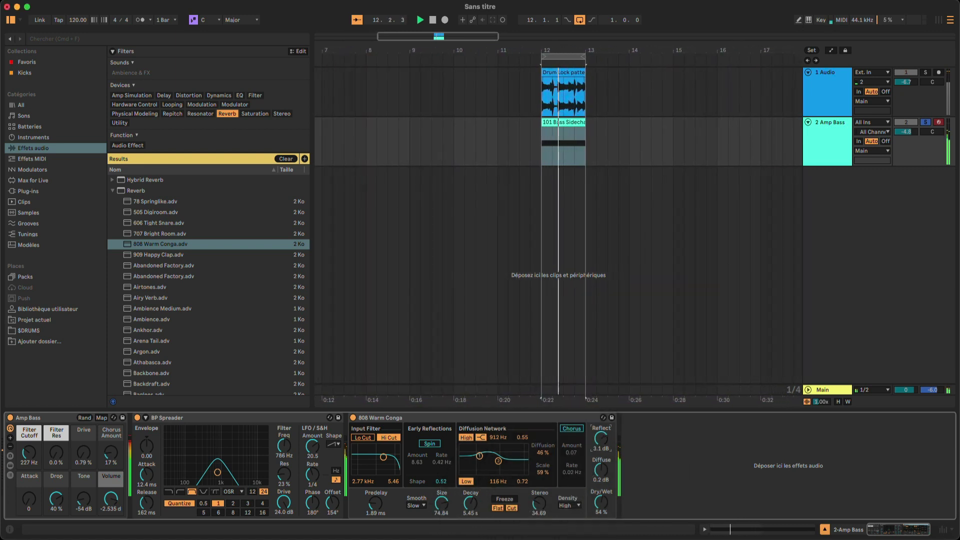
Set the reverb's Reflect to 3.6 dB, Diffuse to 2.7 dB and Dry/Wet to 40 %, and enable Chorus with amount 1.79 and rate 0.62 Hz.
drag(601, 439, 601, 438)
drag(602, 471, 601, 471)
drag(601, 503, 601, 509)
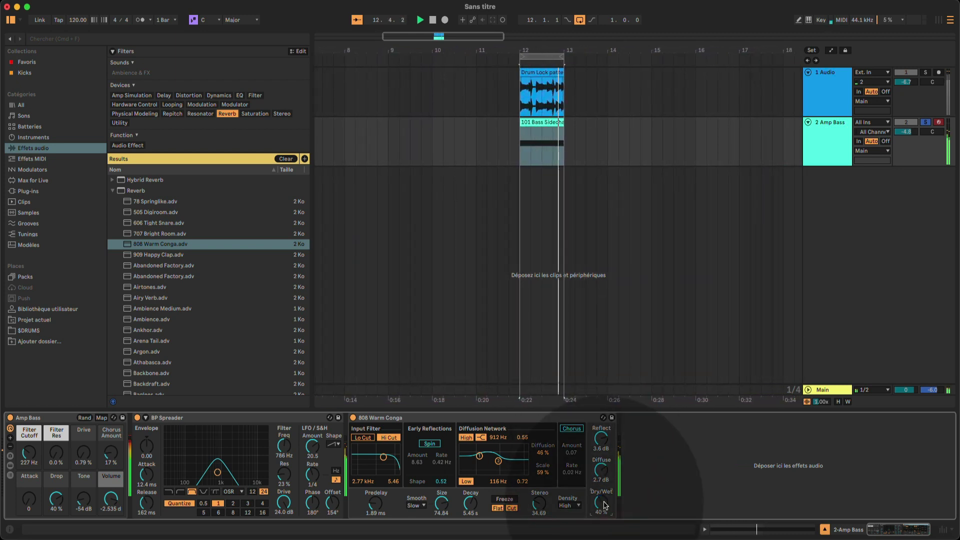
click(572, 429)
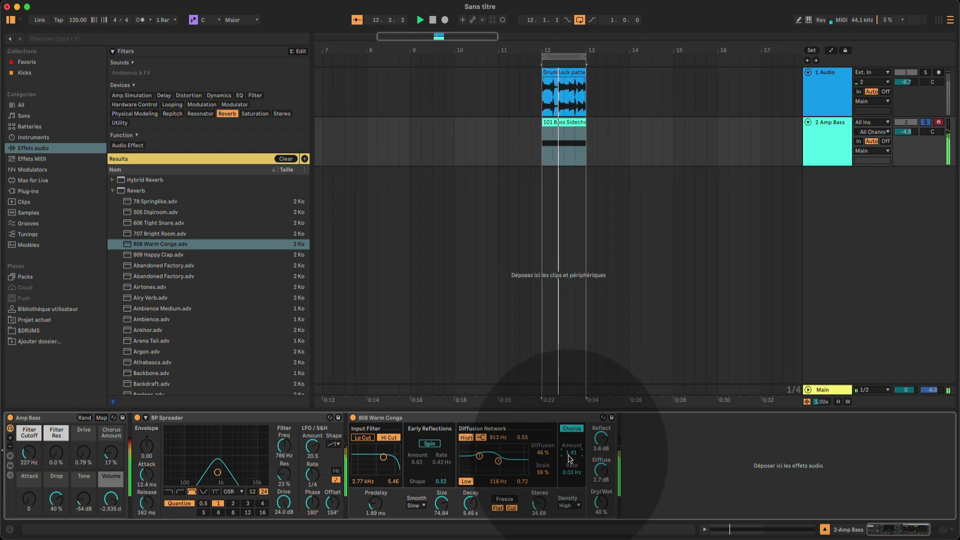
drag(571, 468, 570, 474)
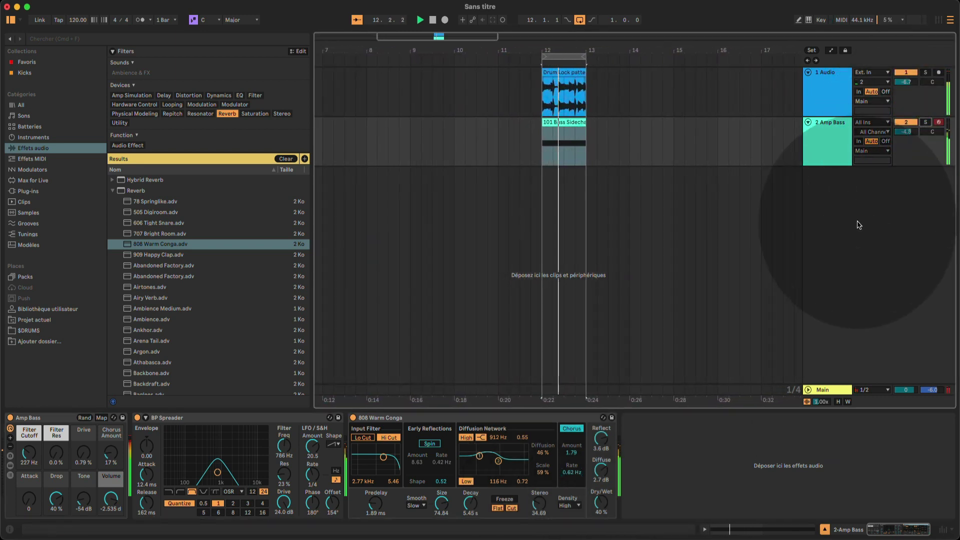
Lower the 2 Amp Bass track's volume to about -7.4 dB and the 1 Audio track's volume to about -8.9 dB.
drag(905, 131, 906, 138)
drag(914, 82, 914, 88)
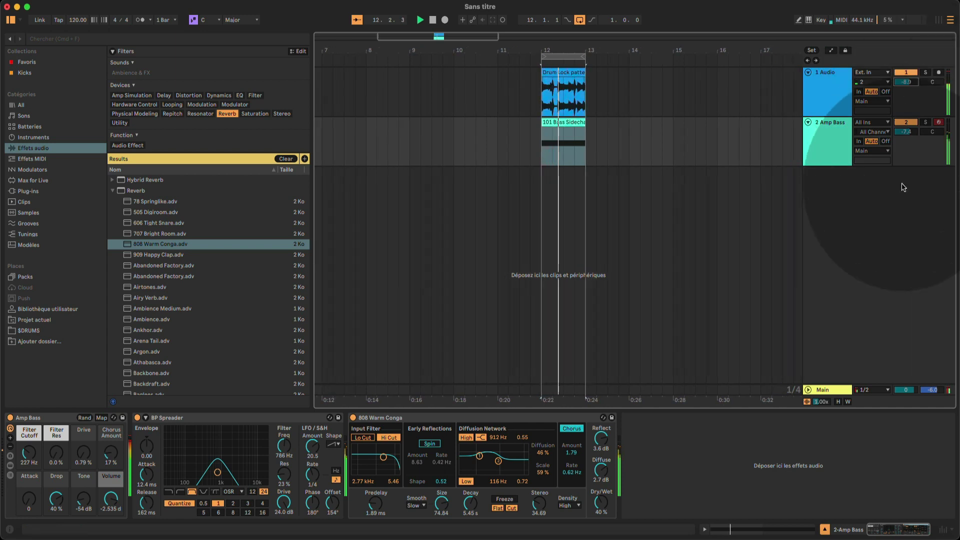